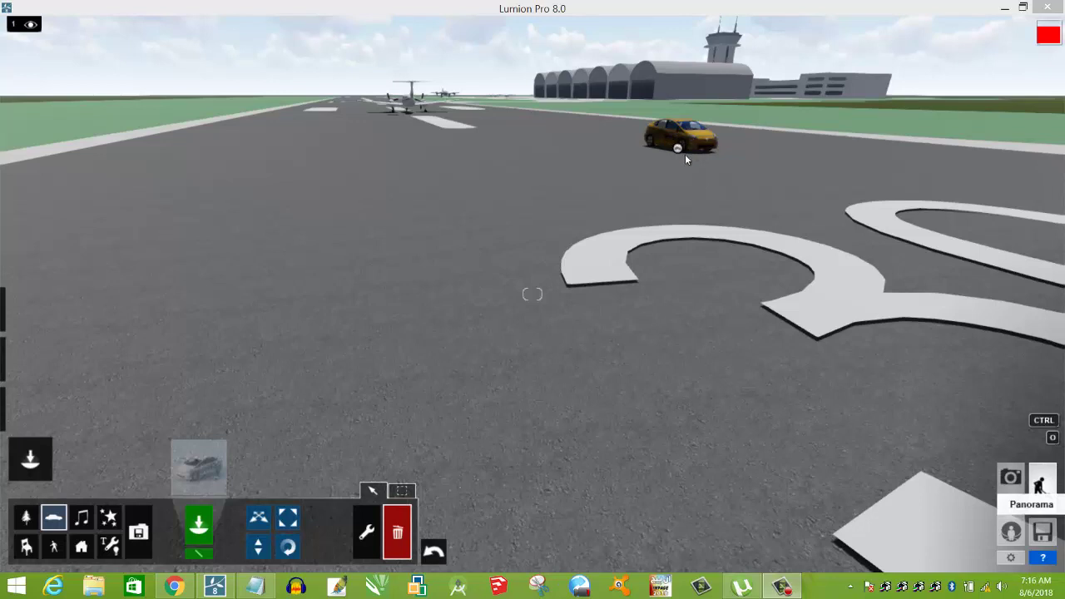
Record a flythrough in the first movie slot with camera photos from the current runway view and a height of about 25.76 ft, and preview it.
{"action": "left_click", "coordinate": [1016, 508]}
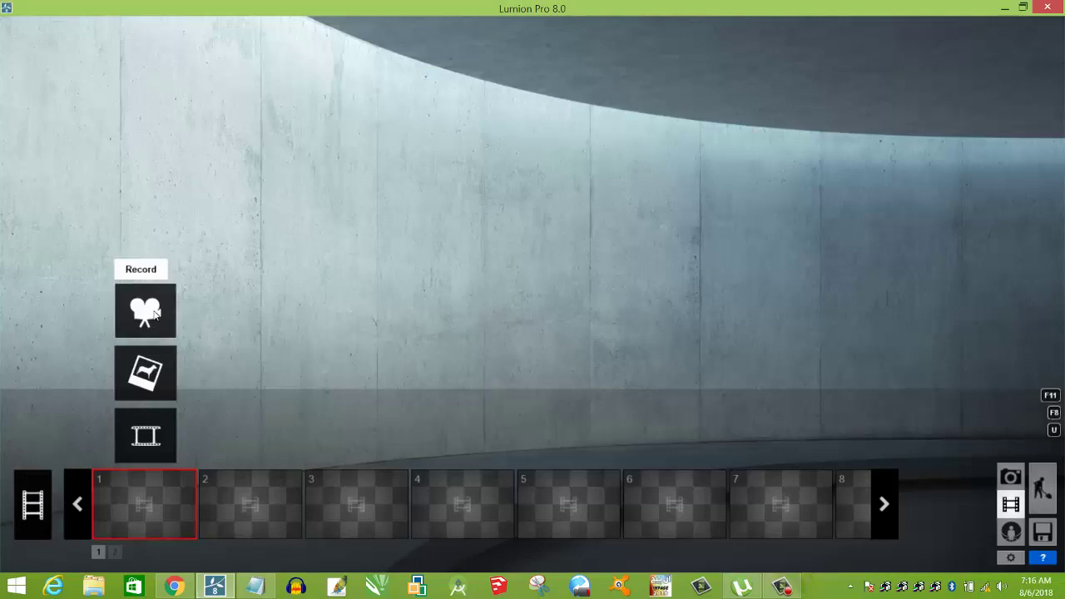
{"action": "left_click", "coordinate": [157, 320]}
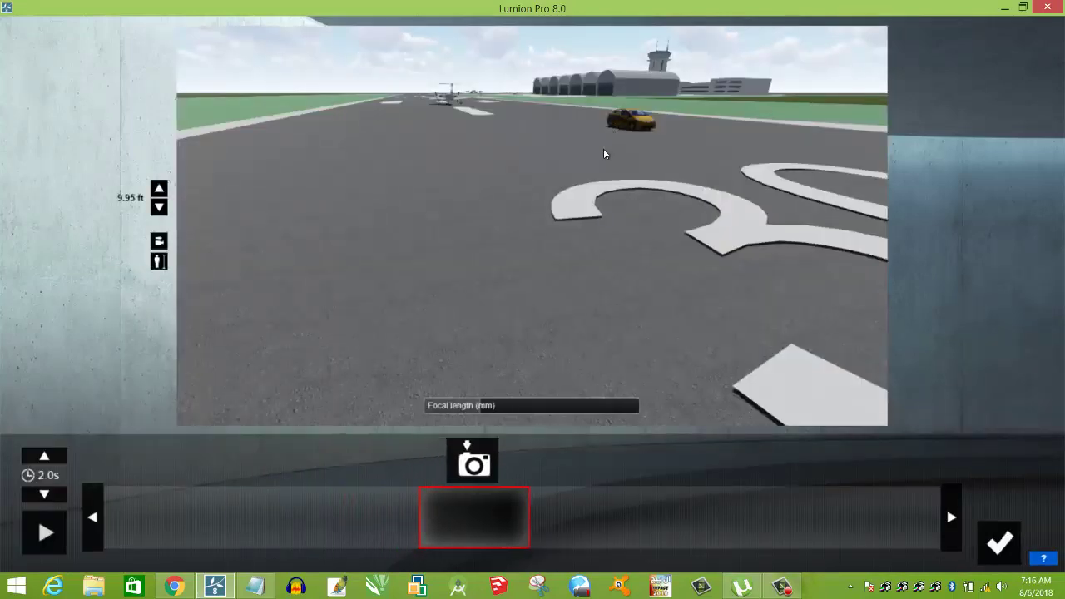
{"action": "left_click", "coordinate": [518, 463]}
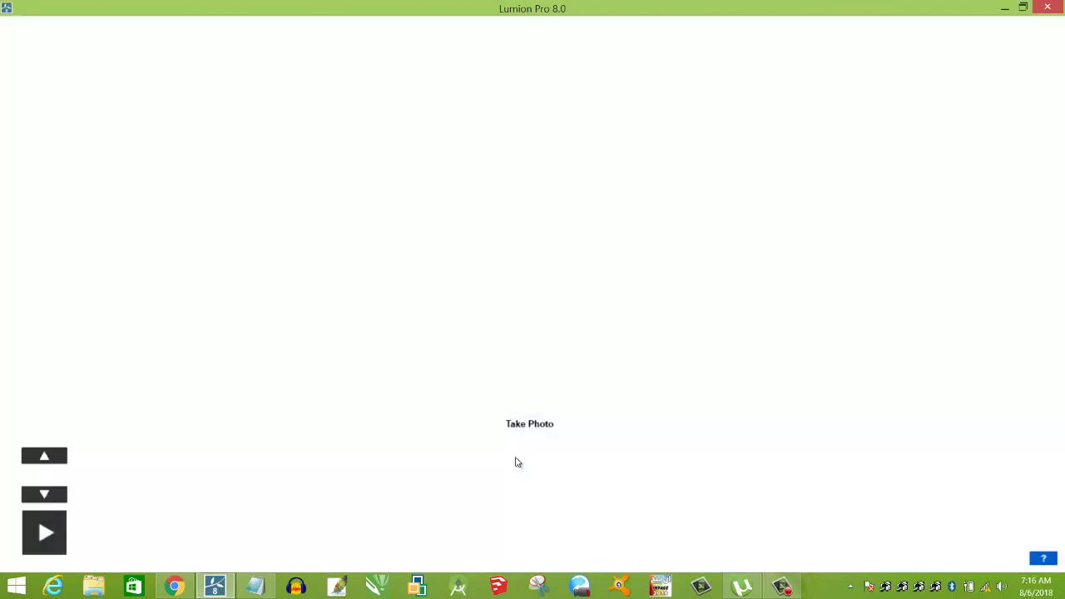
{"action": "left_click", "coordinate": [520, 468]}
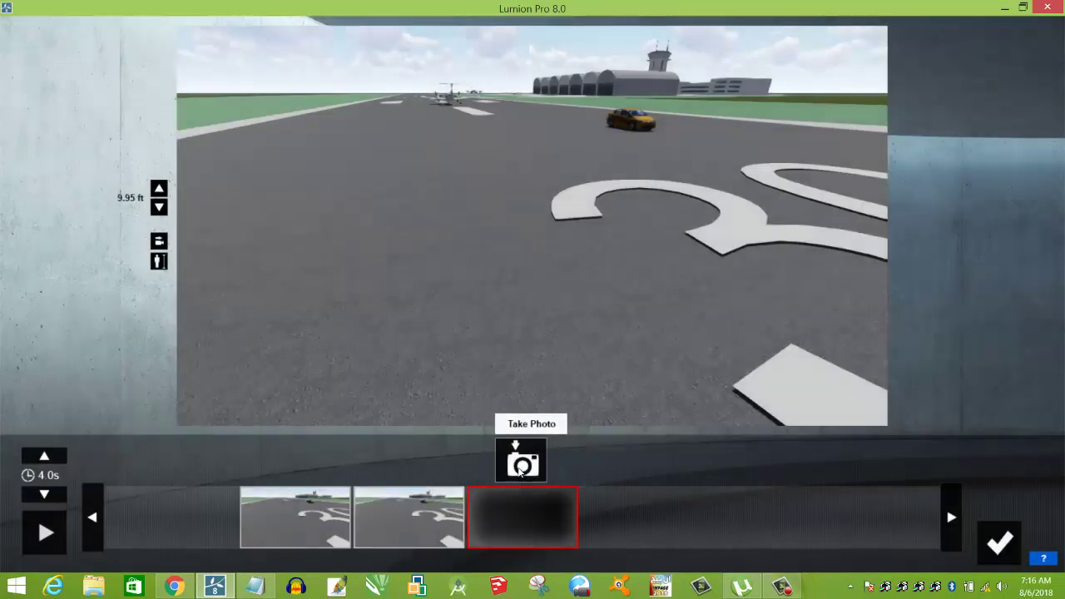
{"action": "key", "text": "q"}
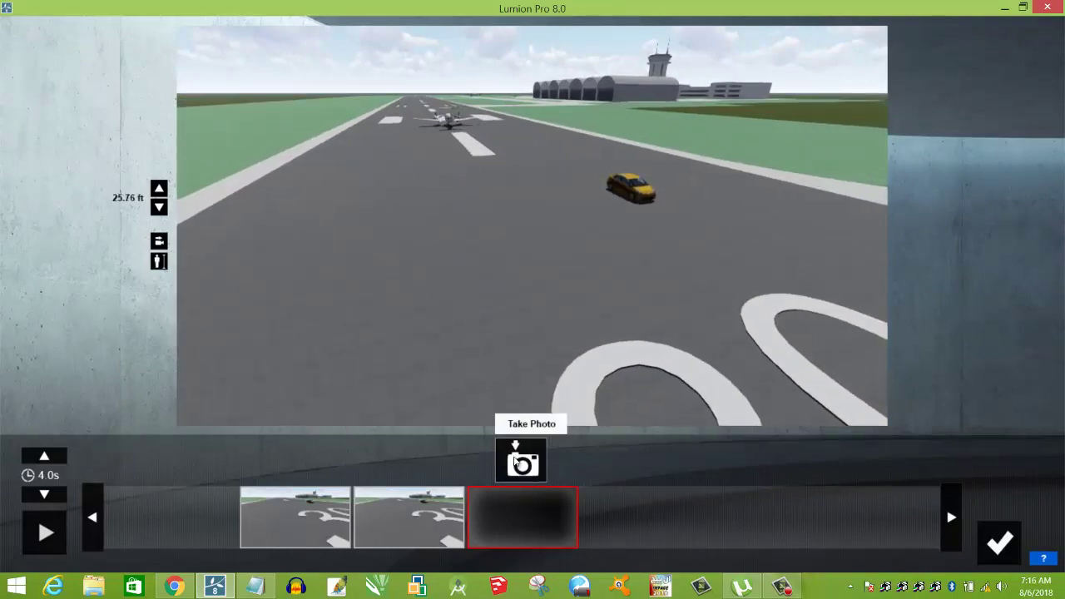
{"action": "left_click", "coordinate": [501, 463]}
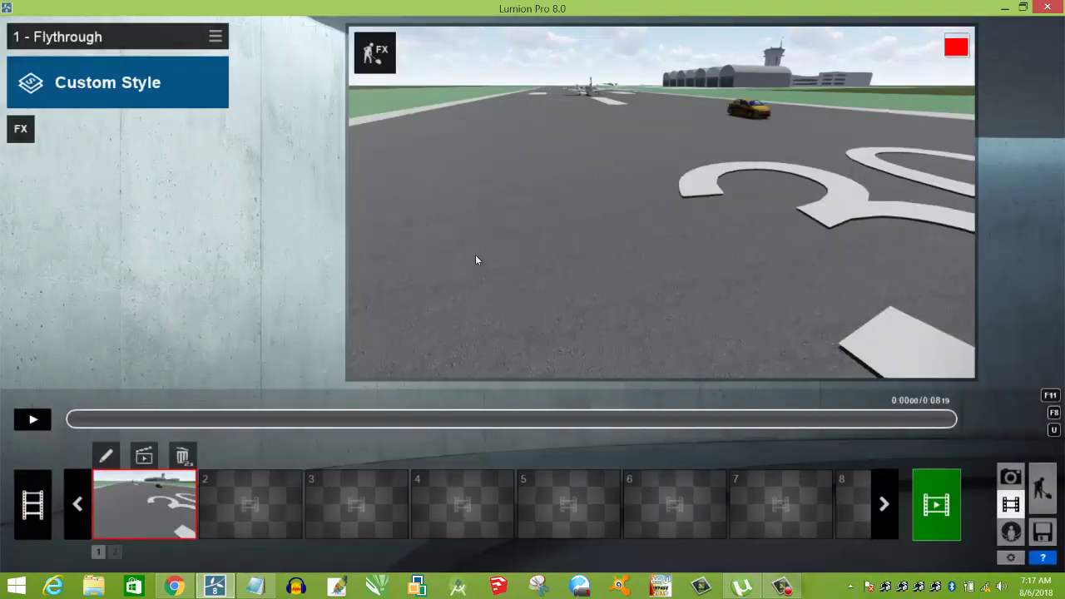
{"action": "left_click", "coordinate": [32, 420]}
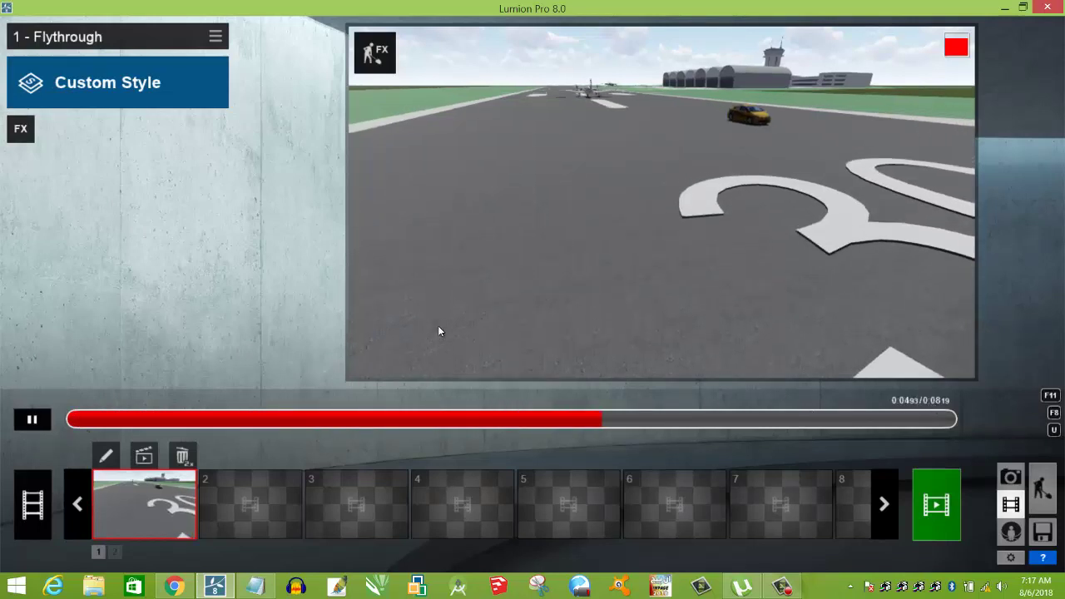
Add the Mass Move effect to the flythrough clip and open it for path editing.
{"action": "left_click", "coordinate": [20, 129]}
{"action": "left_click", "coordinate": [338, 150]}
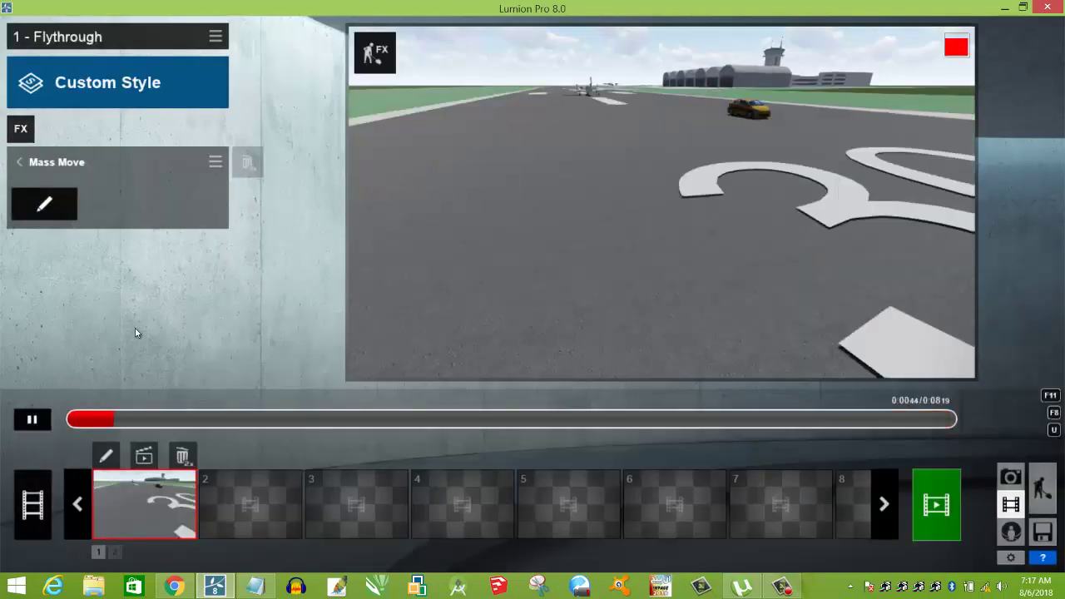
{"action": "left_click", "coordinate": [44, 204]}
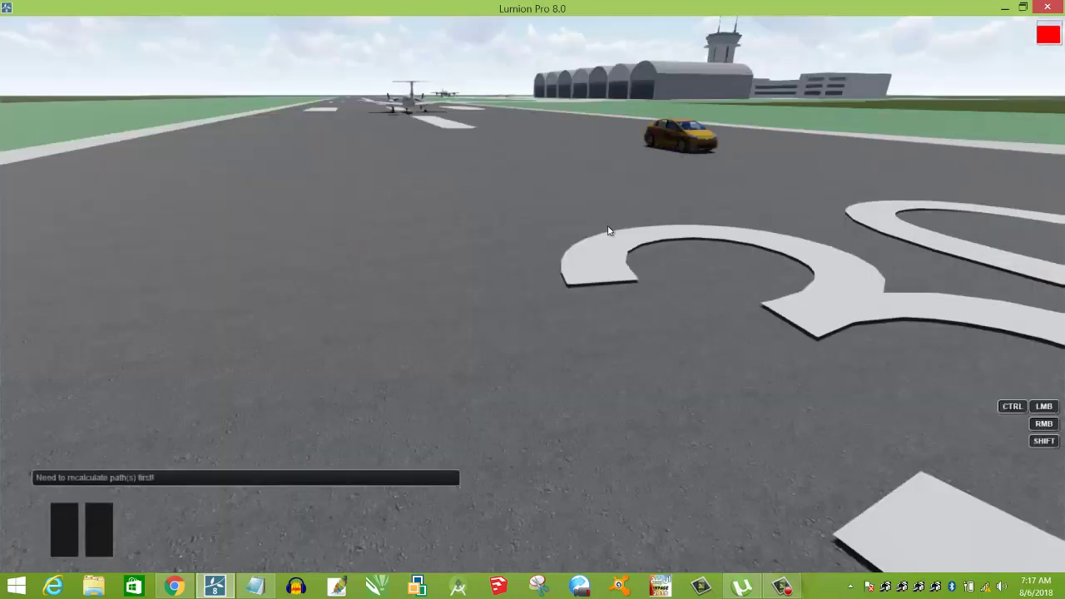
Place a movement path on the runway from behind the yellow car to ahead of it, and set the path width to 10.34 ft.
{"action": "left_click", "coordinate": [631, 138]}
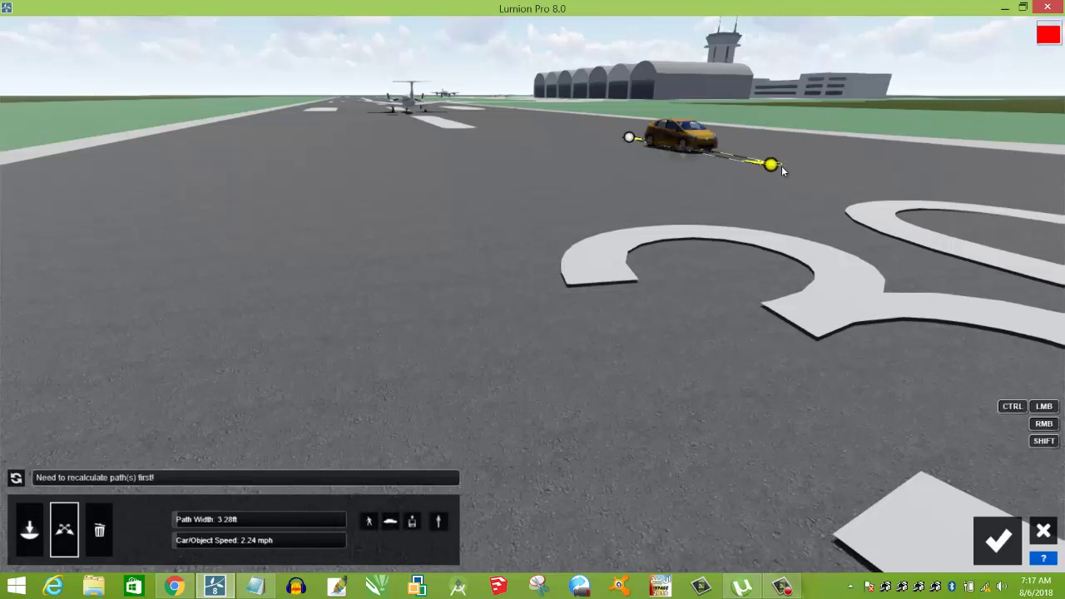
{"action": "left_click", "coordinate": [850, 175]}
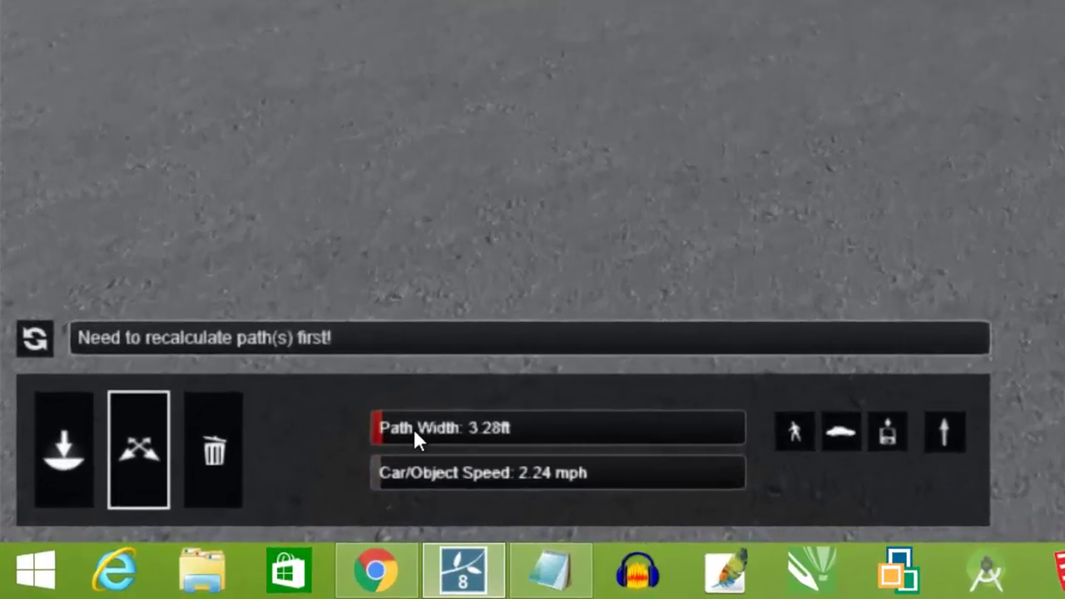
{"action": "left_click_drag", "start_coordinate": [412, 427], "coordinate": [424, 431]}
{"action": "left_click", "coordinate": [380, 476]}
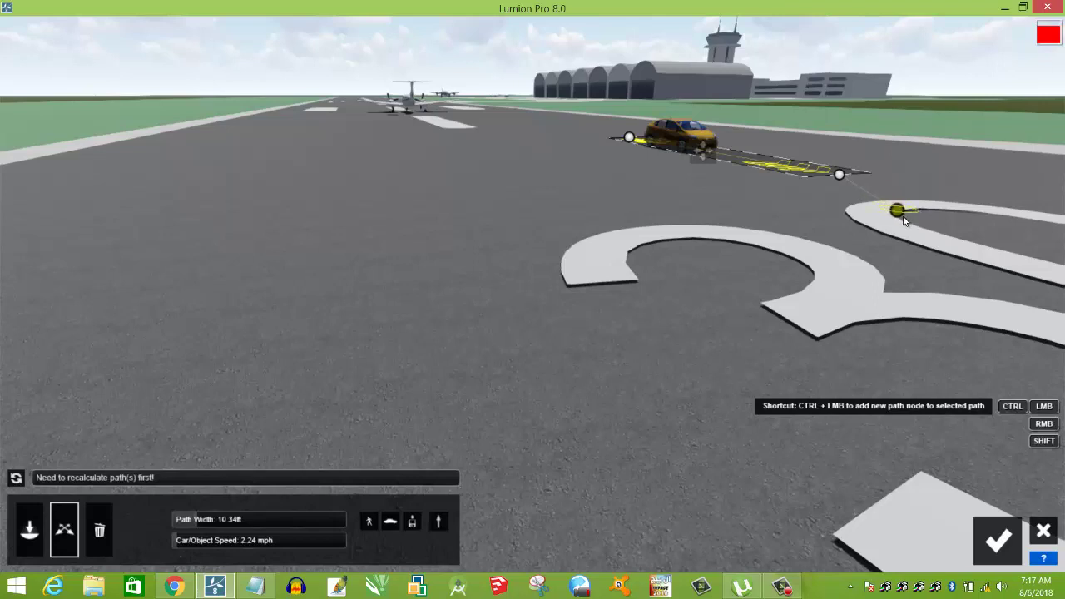
Extend the car's path with seven more nodes, looping over the runway number, across the foreground and back toward the middle of the runway.
{"action": "left_click", "coordinate": [888, 216], "text": "ctrl"}
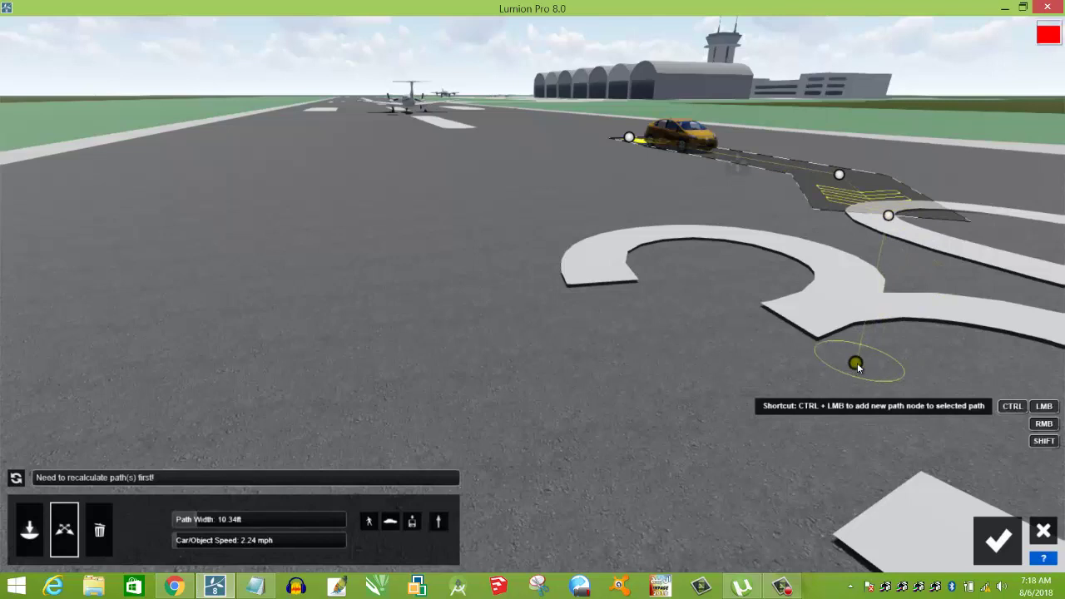
{"action": "left_click", "coordinate": [839, 363], "text": "ctrl"}
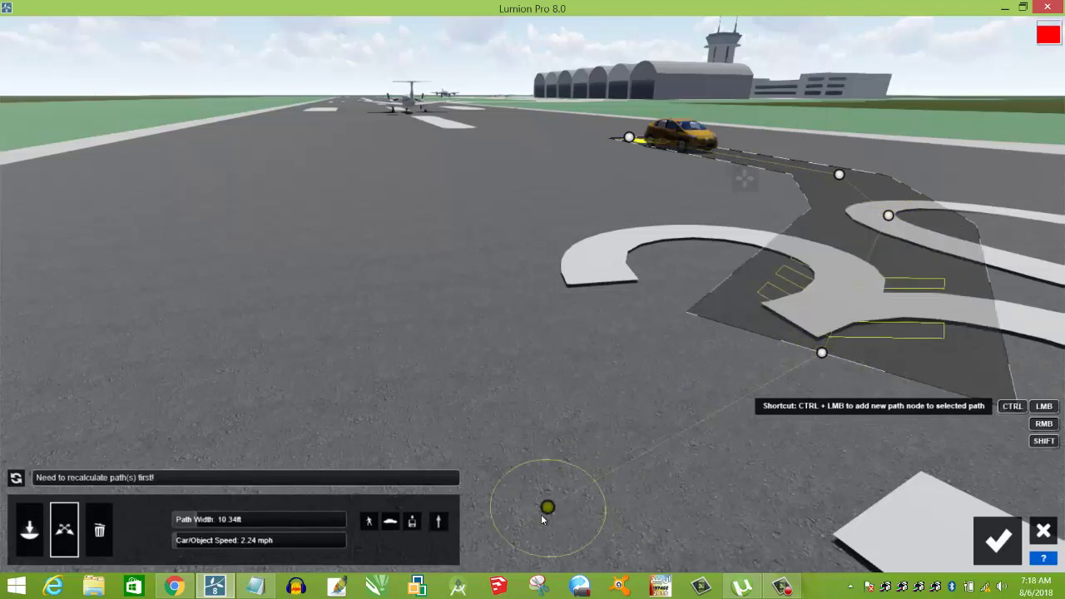
{"action": "left_click", "coordinate": [508, 489], "text": "ctrl"}
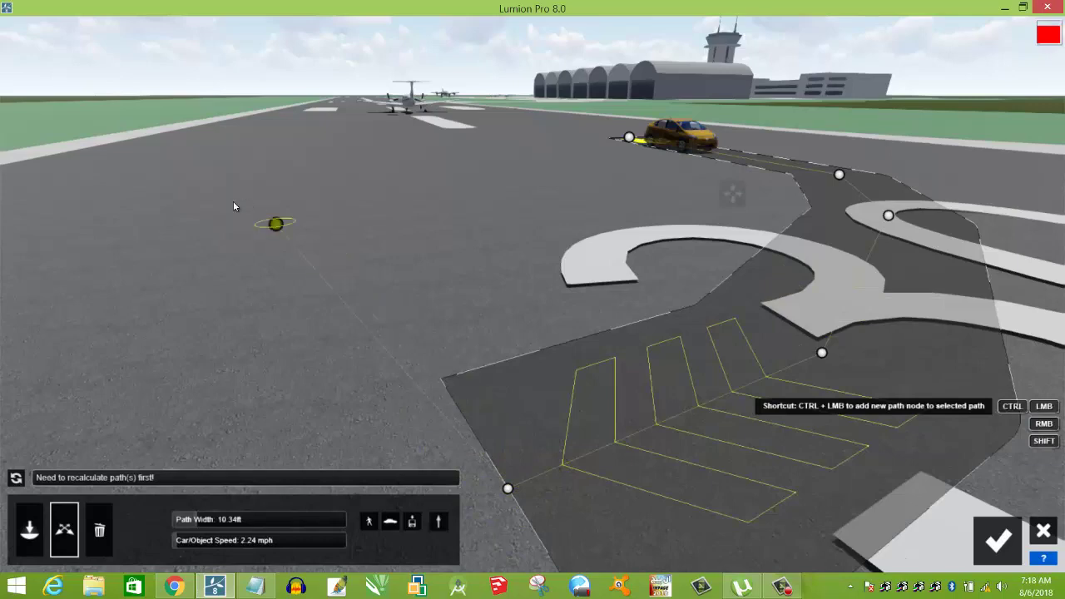
{"action": "left_click", "coordinate": [185, 213], "text": "ctrl"}
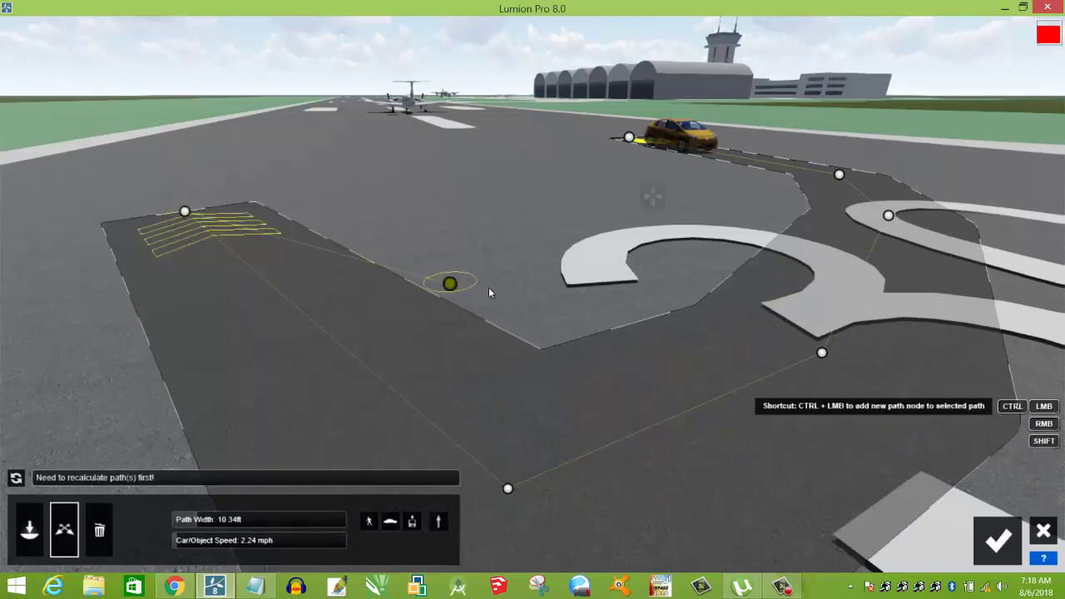
{"action": "scroll", "coordinate": [491, 299], "scroll_direction": "down", "scroll_amount": 3}
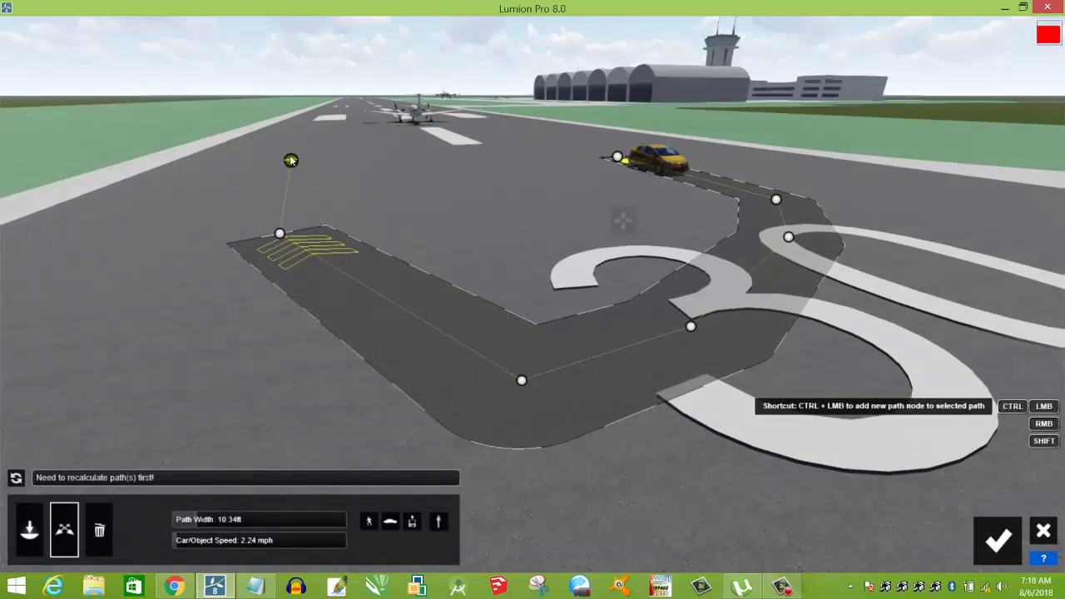
{"action": "left_click", "coordinate": [288, 156], "text": "ctrl"}
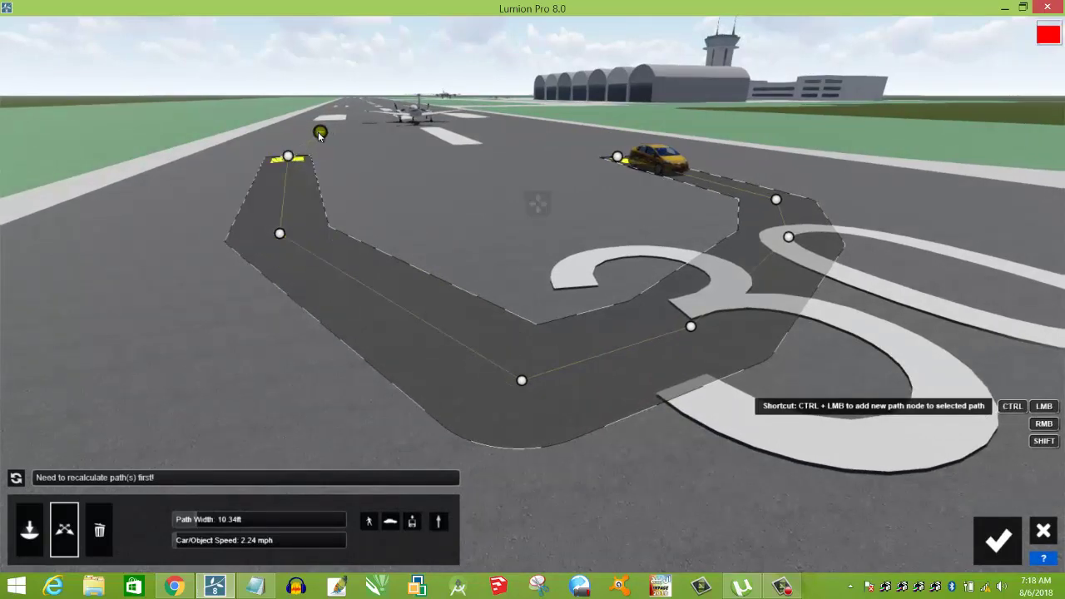
{"action": "left_click", "coordinate": [434, 157], "text": "ctrl"}
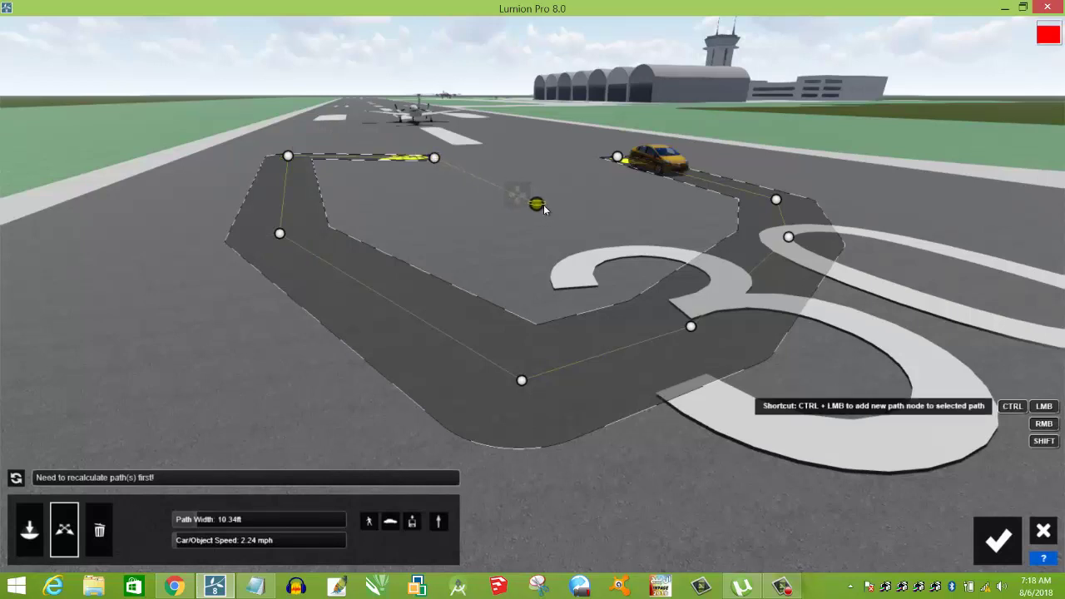
{"action": "left_click", "coordinate": [542, 205], "text": "ctrl"}
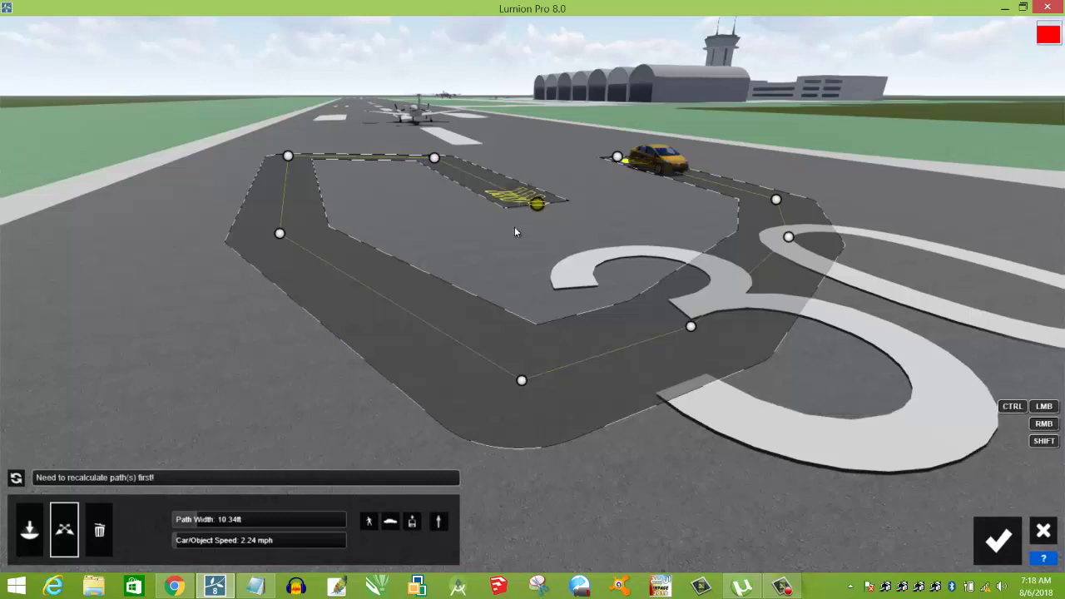
Delete the path's nearest foreground corner node, and reshape the loop by moving the adjacent left node closer and the far middle node farther back.
{"action": "left_click", "coordinate": [522, 381]}
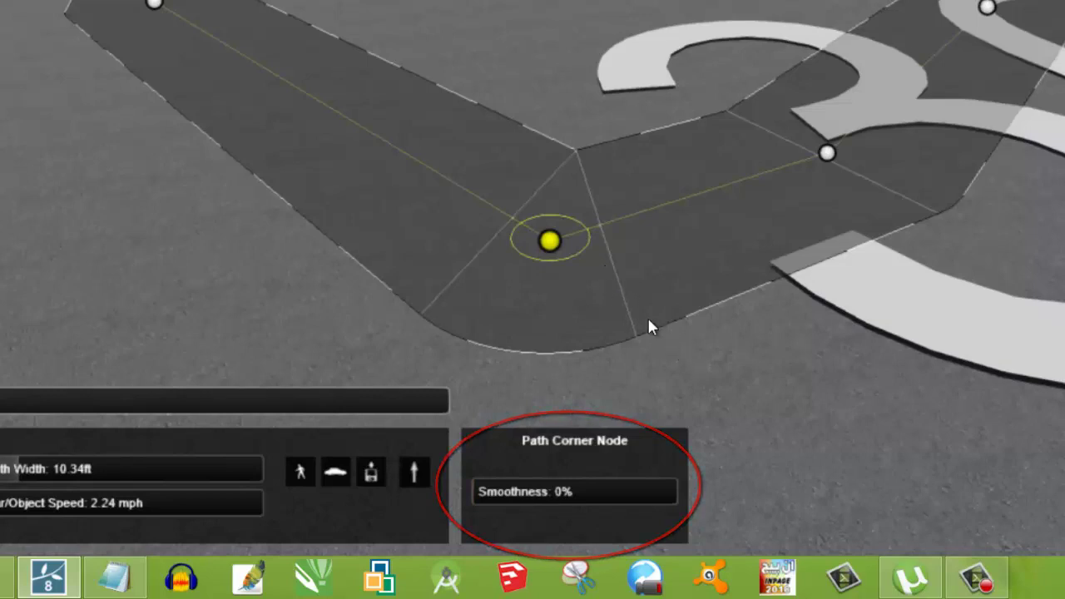
{"action": "left_click", "coordinate": [503, 265]}
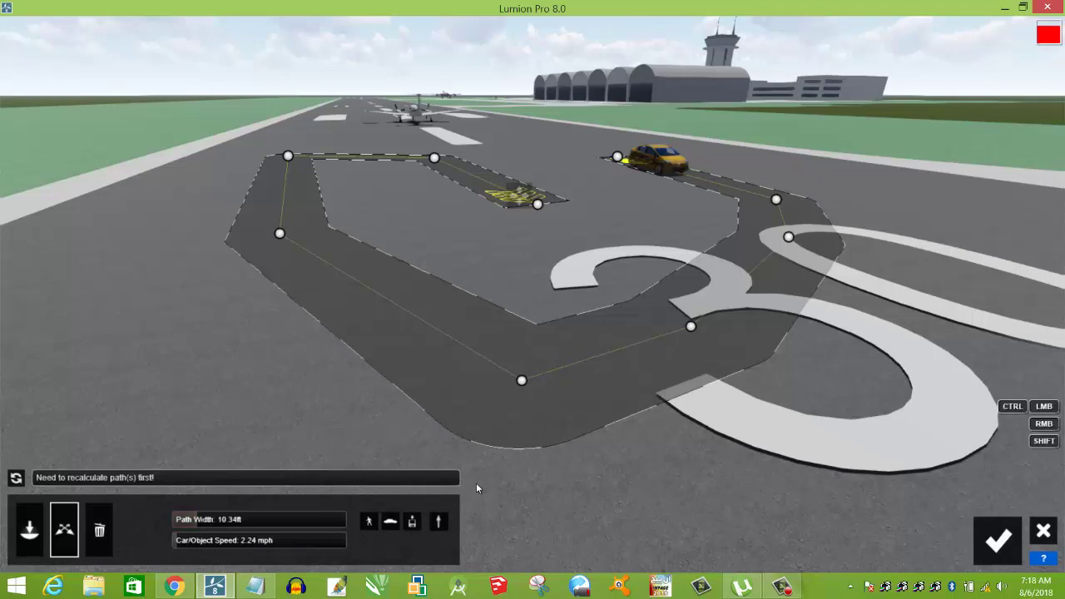
{"action": "left_click", "coordinate": [523, 380]}
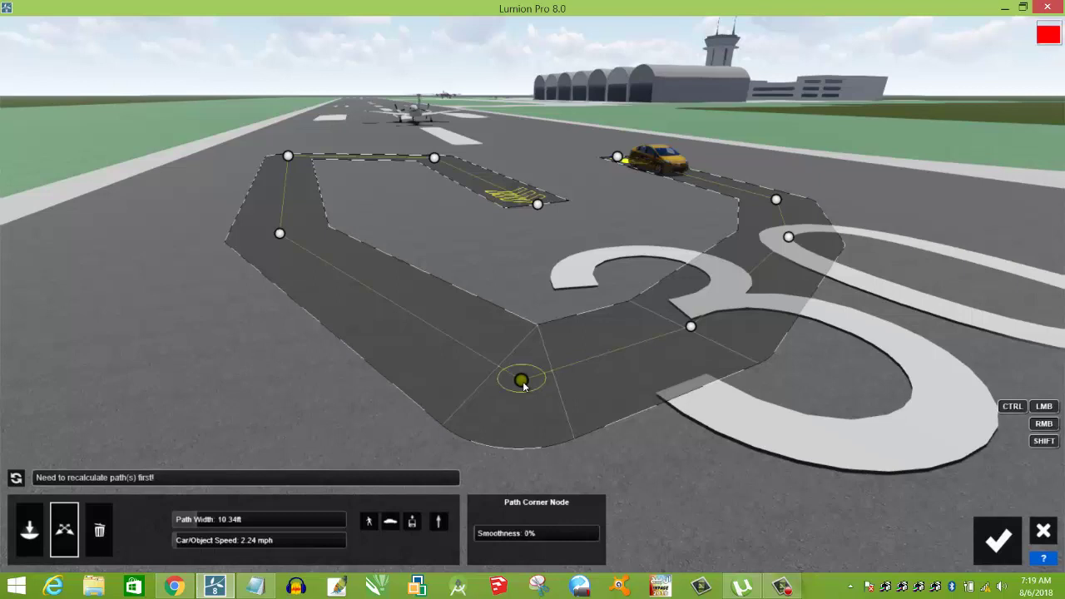
{"action": "key", "text": "Delete"}
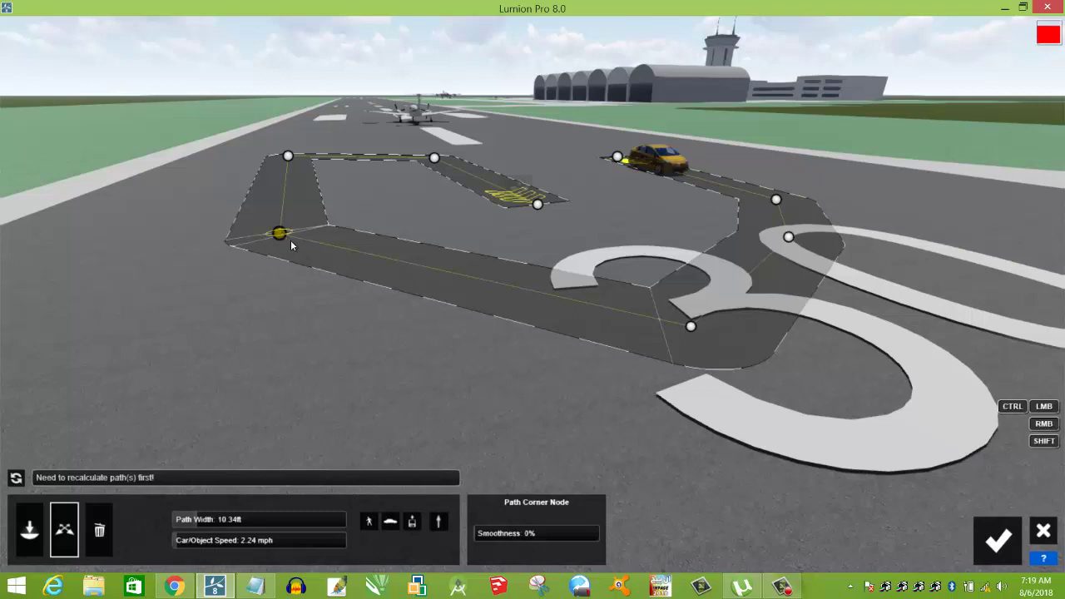
{"action": "left_click_drag", "start_coordinate": [307, 255], "coordinate": [354, 322]}
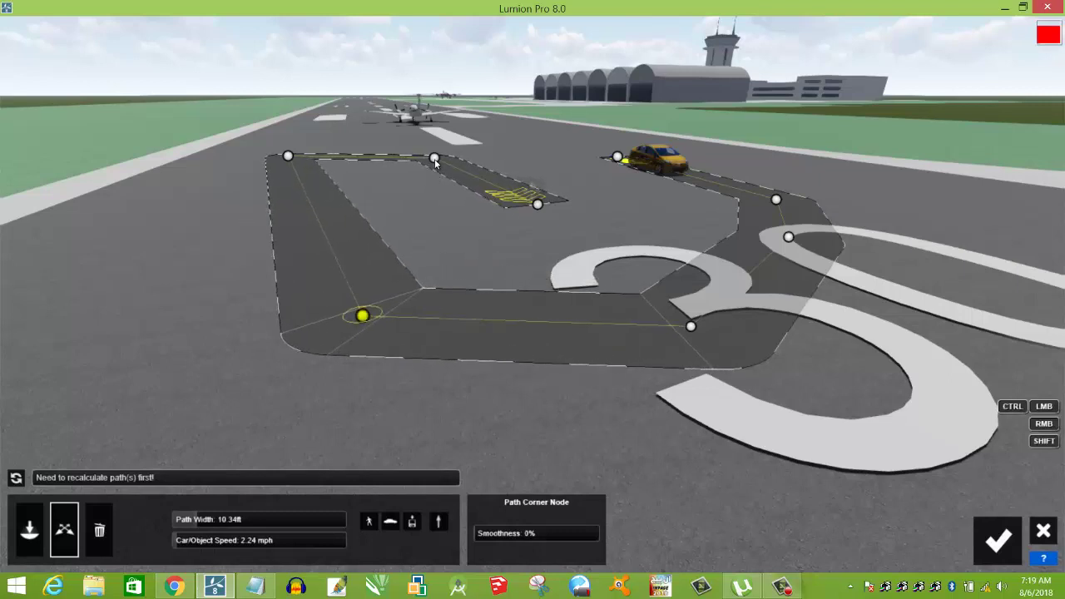
{"action": "left_click_drag", "start_coordinate": [431, 151], "coordinate": [352, 132]}
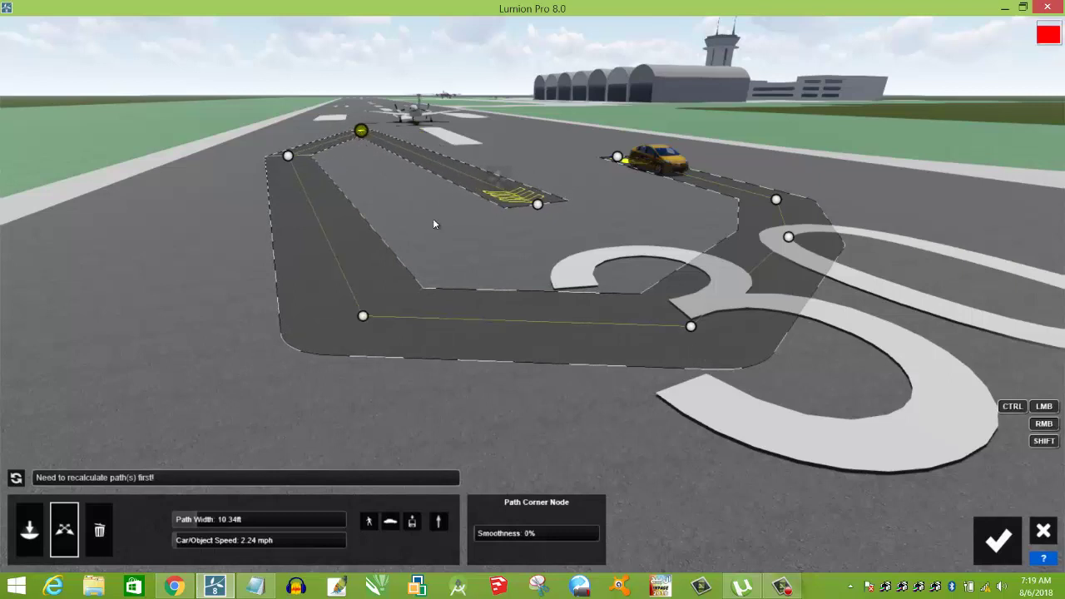
Set the smoothness of the two foreground corner nodes: 84% for the one by the runway number and 99% for the left one.
{"action": "left_click", "coordinate": [692, 327]}
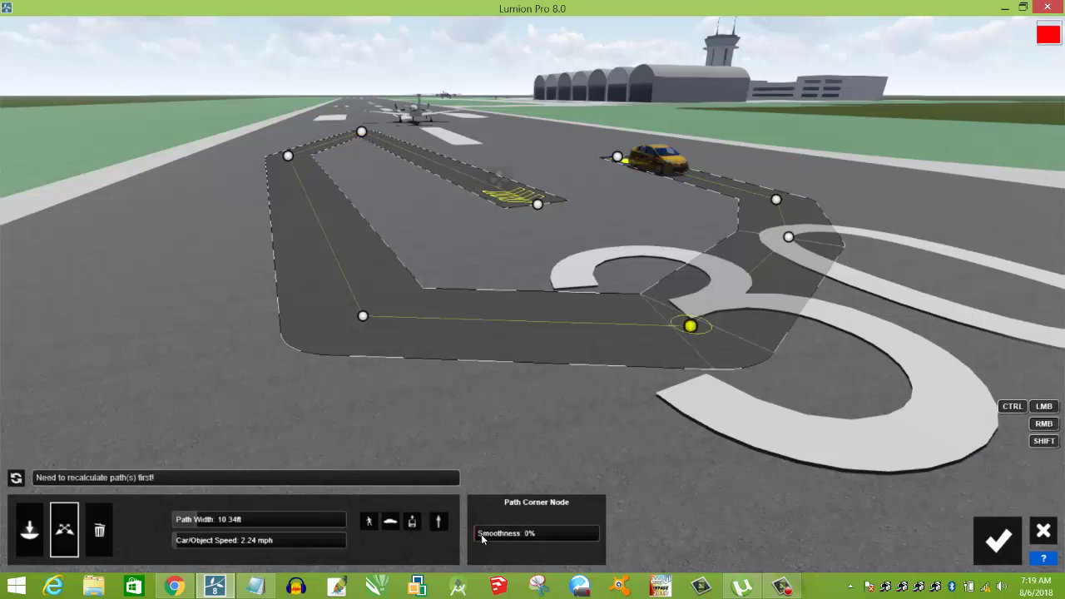
{"action": "left_click_drag", "start_coordinate": [484, 540], "coordinate": [596, 535]}
{"action": "left_click_drag", "start_coordinate": [520, 535], "coordinate": [575, 537]}
{"action": "left_click_drag", "start_coordinate": [513, 539], "coordinate": [579, 539]}
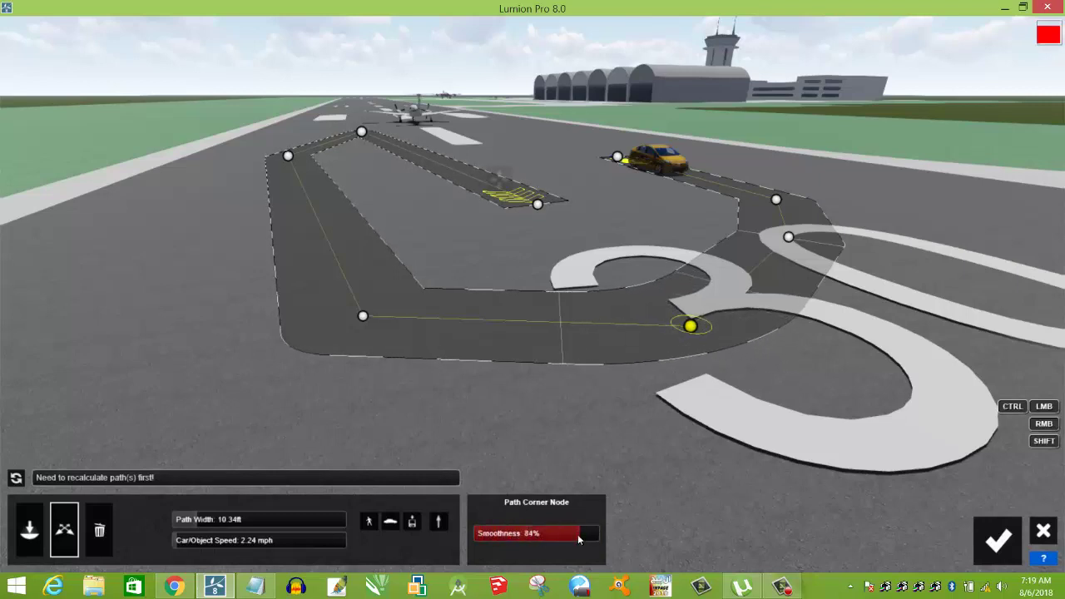
{"action": "left_click", "coordinate": [363, 317]}
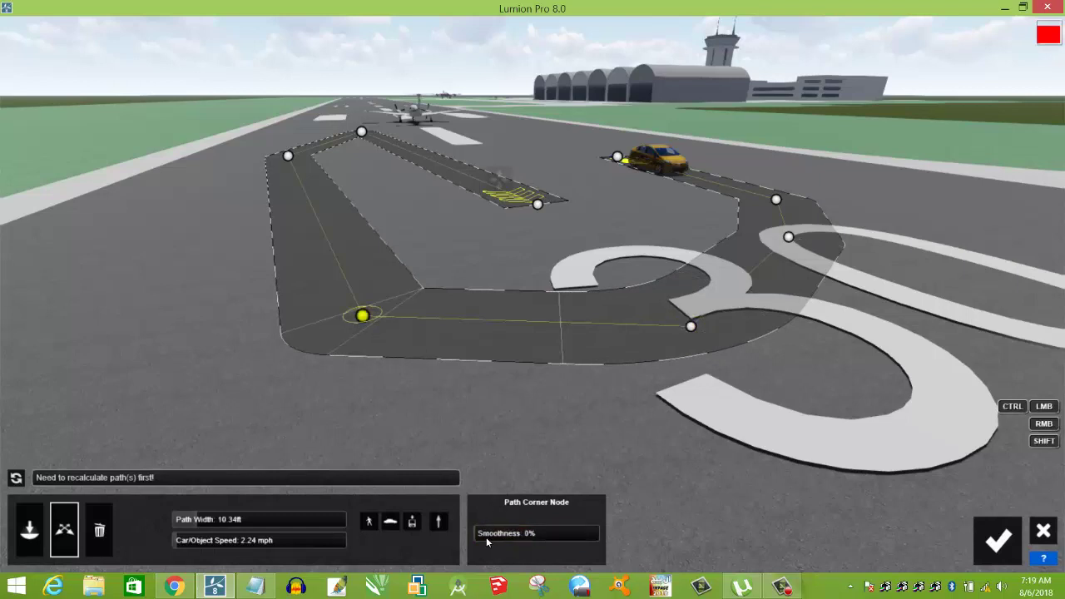
{"action": "left_click_drag", "start_coordinate": [542, 537], "coordinate": [598, 536]}
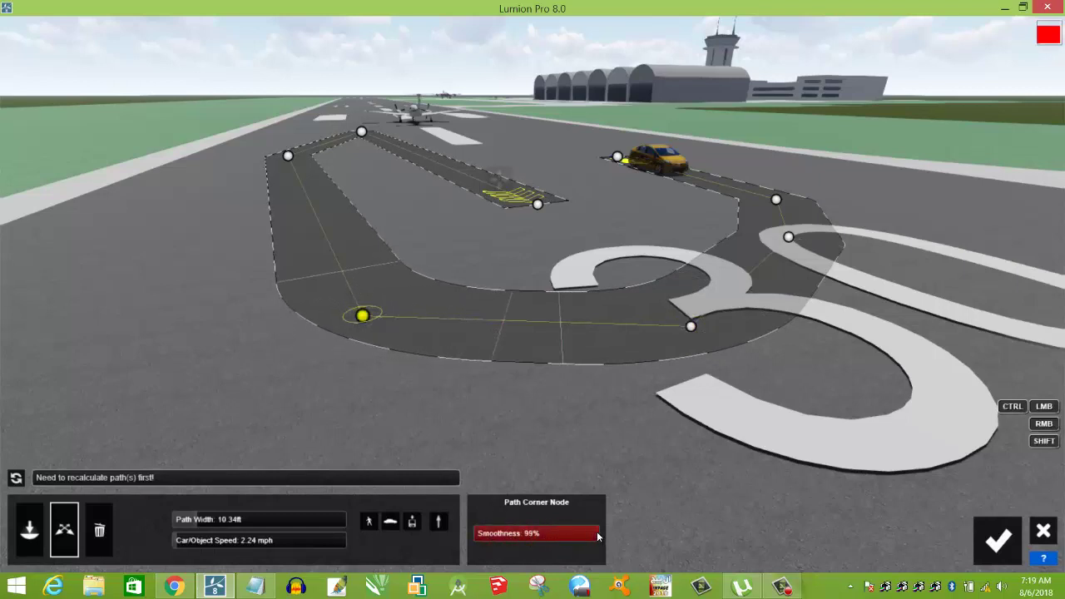
Set the smoothness of the next corner node toward the car to about 69% and of the node just ahead of the car to 92%.
{"action": "left_click", "coordinate": [789, 239]}
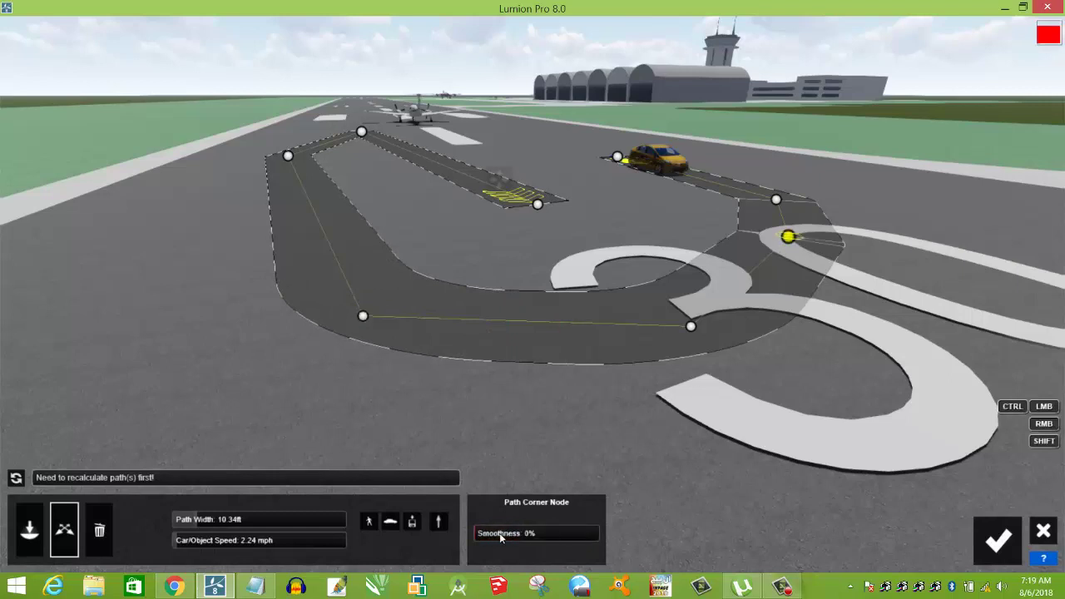
{"action": "left_click_drag", "start_coordinate": [500, 537], "coordinate": [573, 533]}
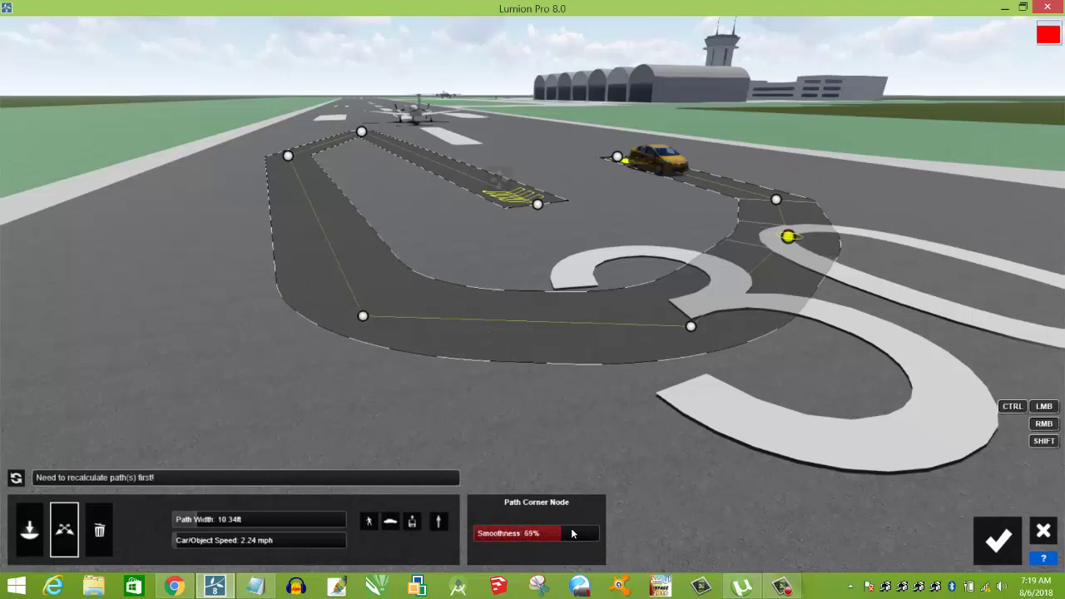
{"action": "left_click", "coordinate": [776, 200]}
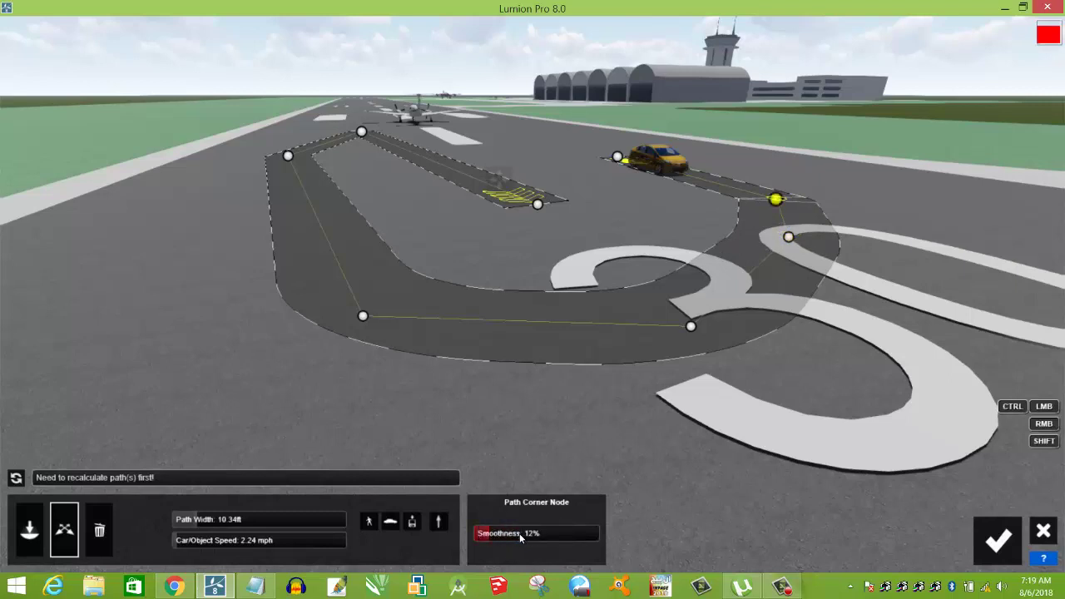
{"action": "left_click_drag", "start_coordinate": [589, 523], "coordinate": [593, 523]}
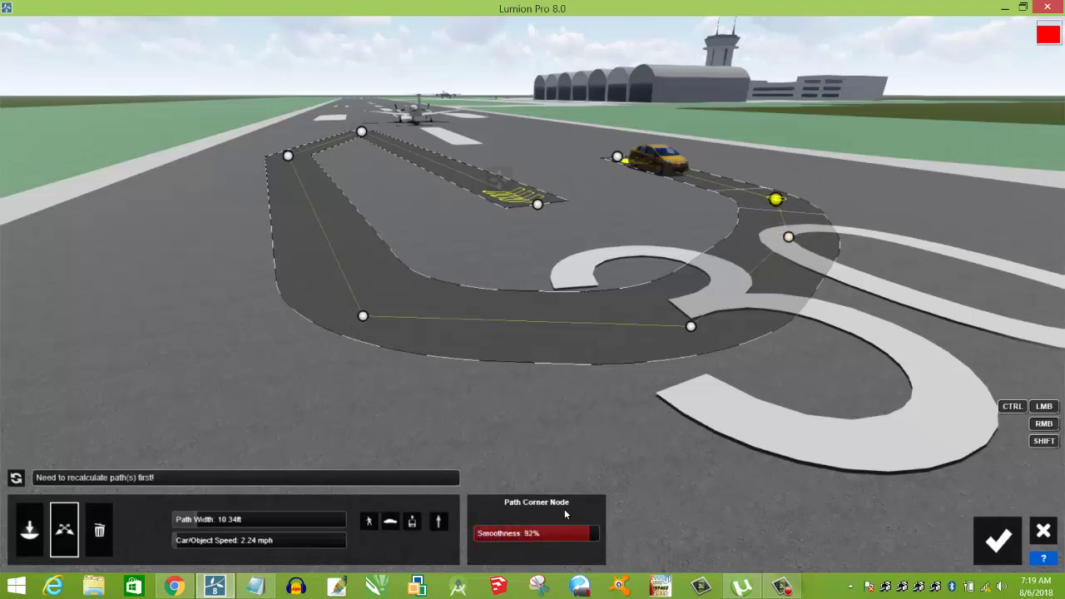
Set the smoothness of the far left corner node of the car's path to 100%.
{"action": "left_click", "coordinate": [288, 158]}
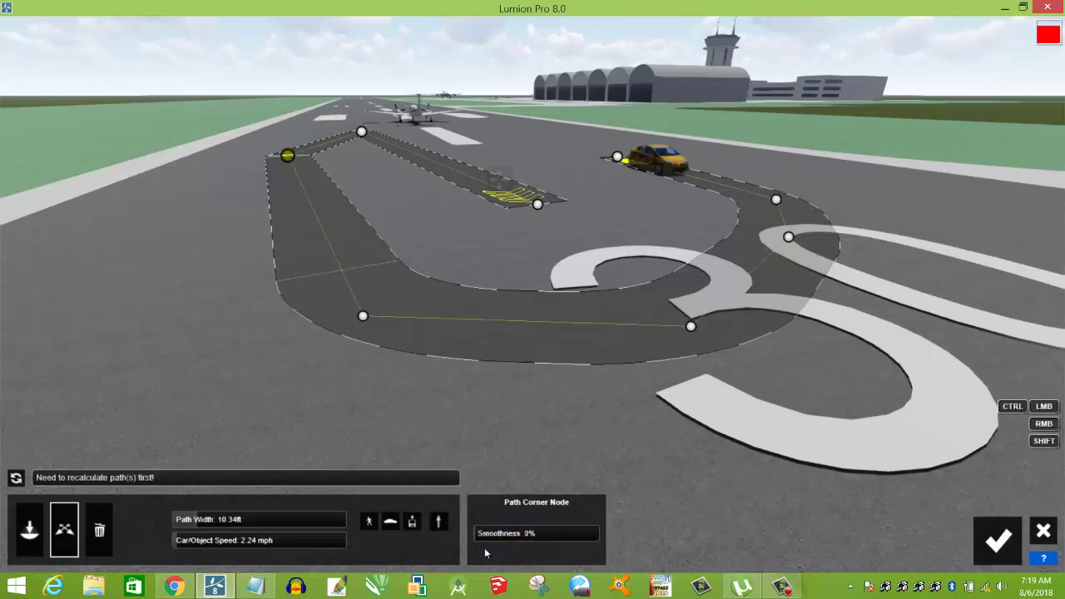
{"action": "left_click_drag", "start_coordinate": [479, 537], "coordinate": [629, 533]}
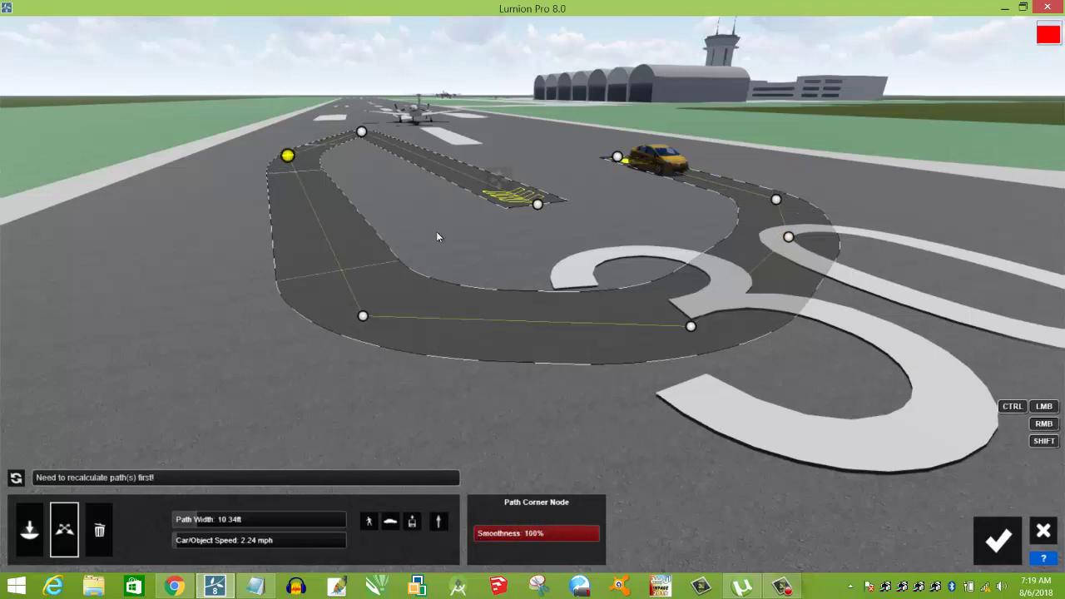
Shift the far middle corner node slightly right, away from the far left node, and set its smoothness to 42%.
{"action": "left_click", "coordinate": [364, 133]}
{"action": "left_click_drag", "start_coordinate": [364, 133], "coordinate": [398, 139]}
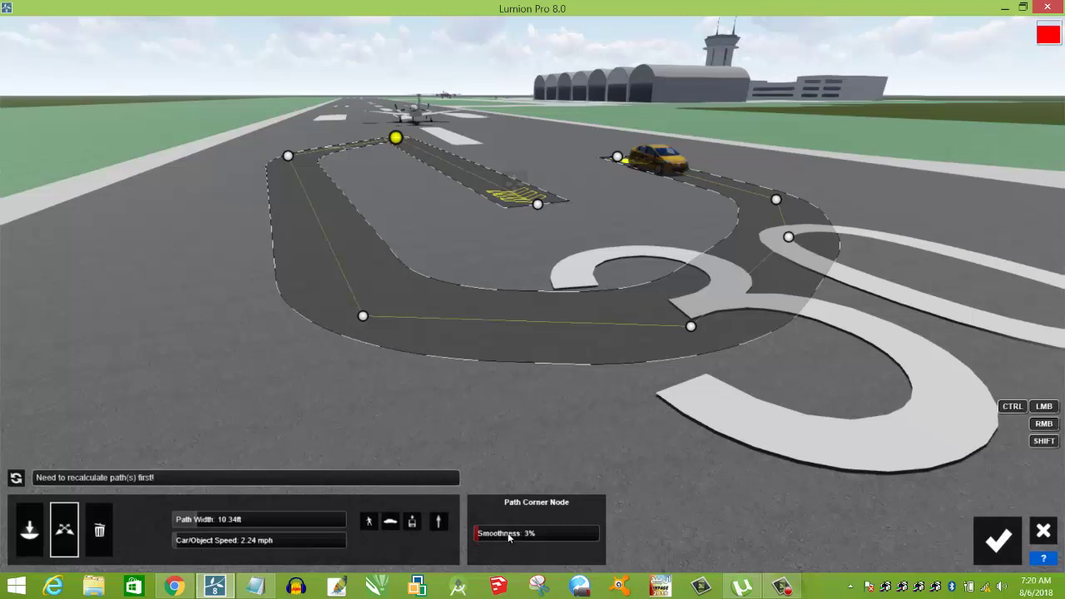
{"action": "left_click_drag", "start_coordinate": [595, 534], "coordinate": [648, 544]}
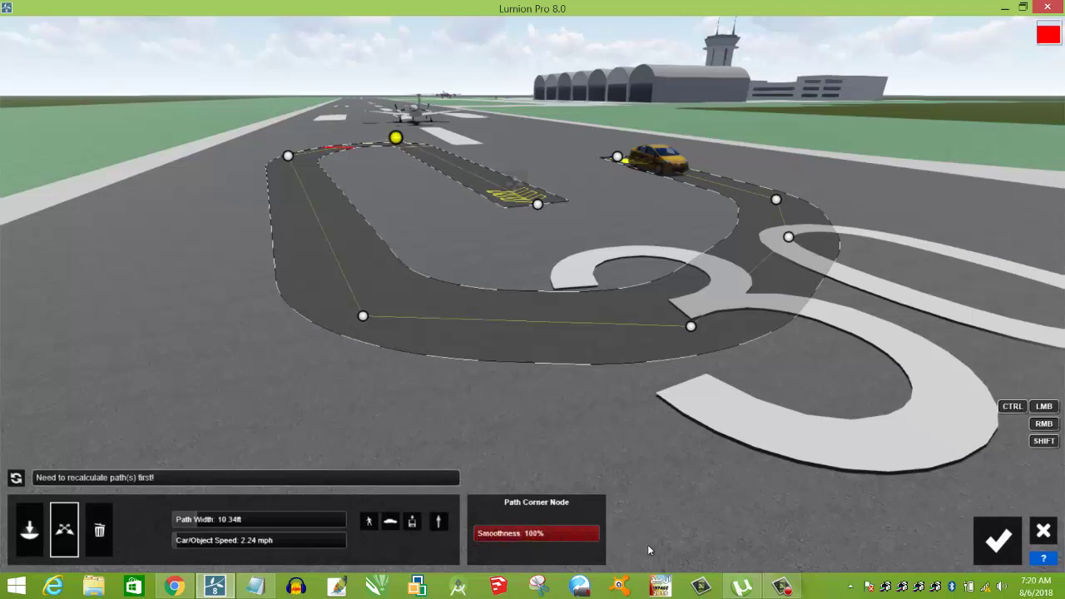
{"action": "left_click_drag", "start_coordinate": [550, 535], "coordinate": [528, 529]}
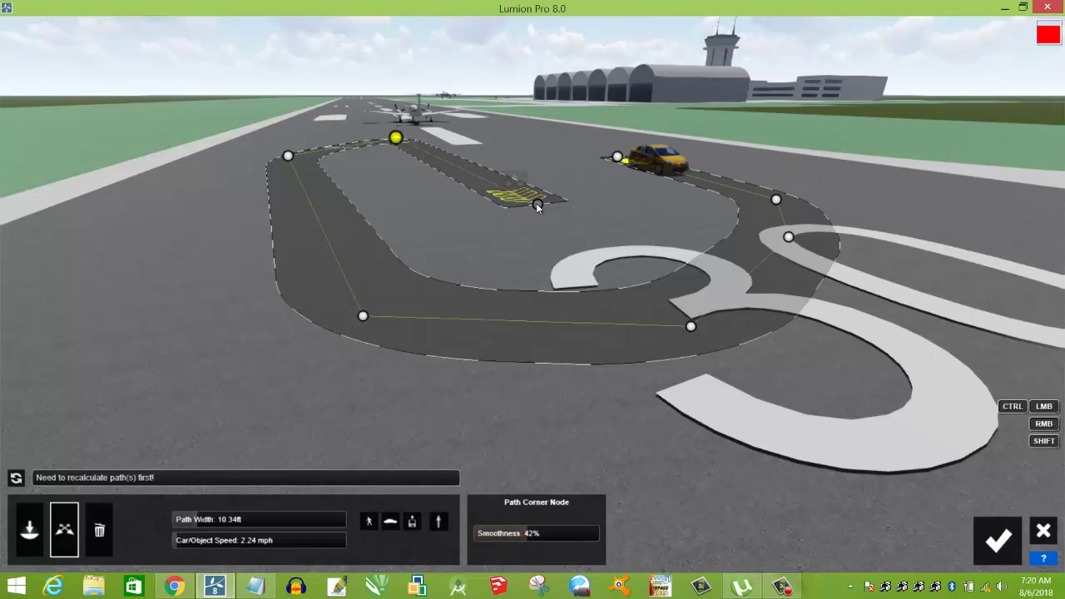
Delete the path's two end nodes beyond the far left corner, and set the car speed to 14.11 mph, accepting the path.
{"action": "key", "text": "Delete"}
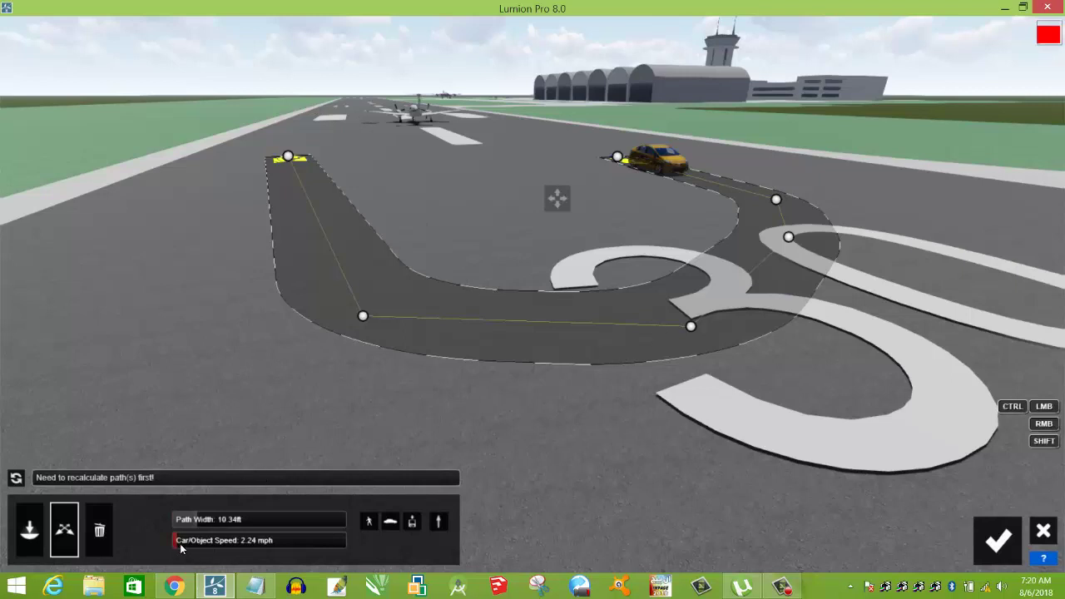
{"action": "left_click_drag", "start_coordinate": [183, 544], "coordinate": [201, 543]}
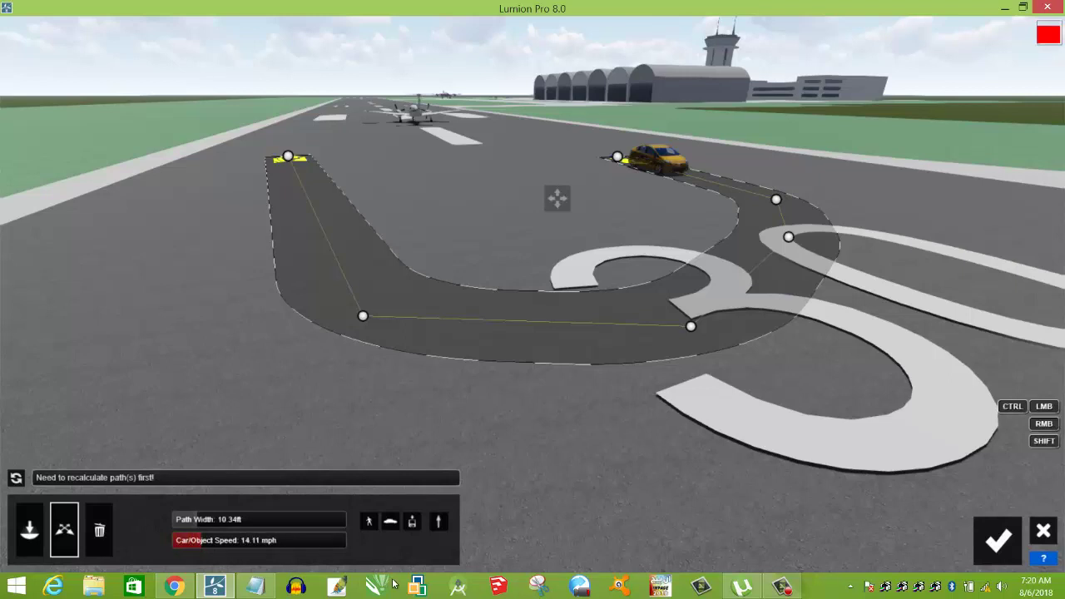
{"action": "left_click", "coordinate": [1001, 545]}
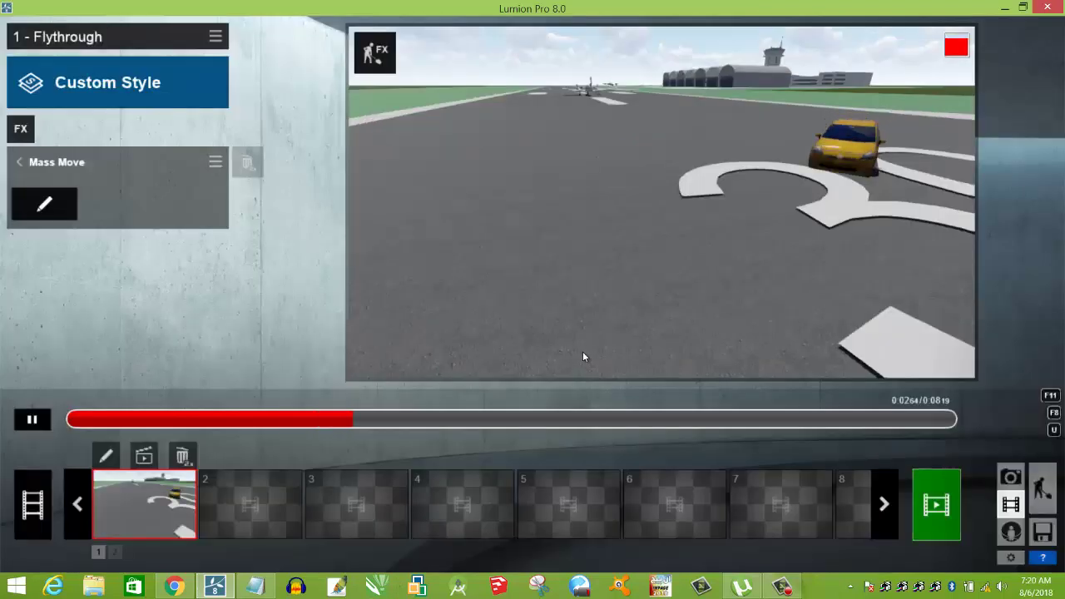